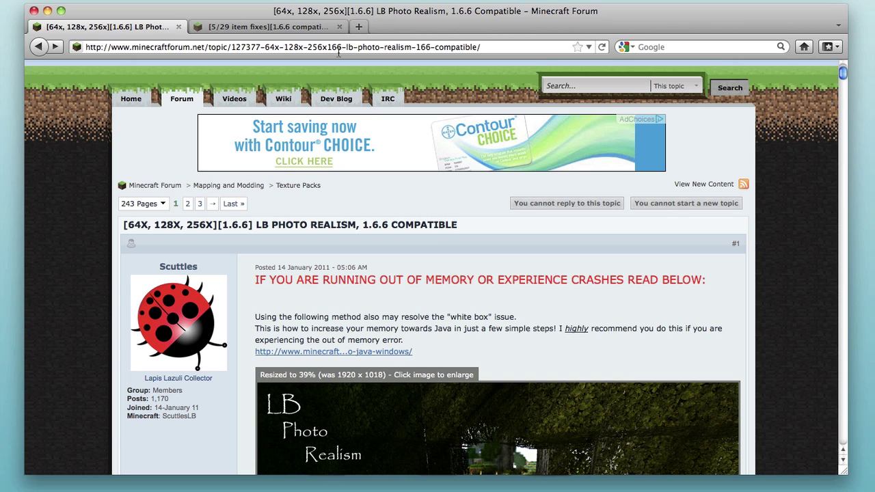
Scroll the LB Photo Realism thread past the screenshots to the 64x64, 128x128 and 256x256 download links.
{"action": "scroll", "coordinate": [252, 156], "scroll_direction": "up", "scroll_amount": 1}
{"action": "scroll", "coordinate": [252, 156], "scroll_direction": "up", "scroll_amount": 4}
{"action": "scroll", "coordinate": [353, 253], "scroll_direction": "down", "scroll_amount": 6}
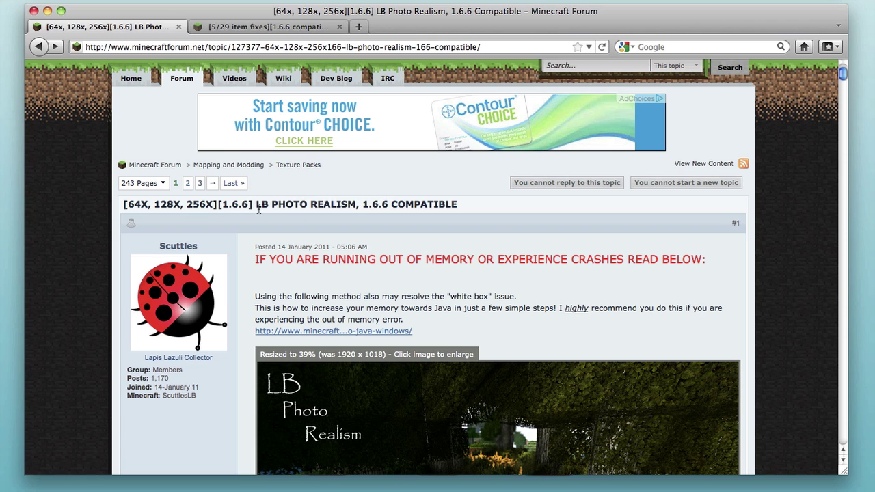
{"action": "scroll", "coordinate": [346, 251], "scroll_direction": "down", "scroll_amount": 3}
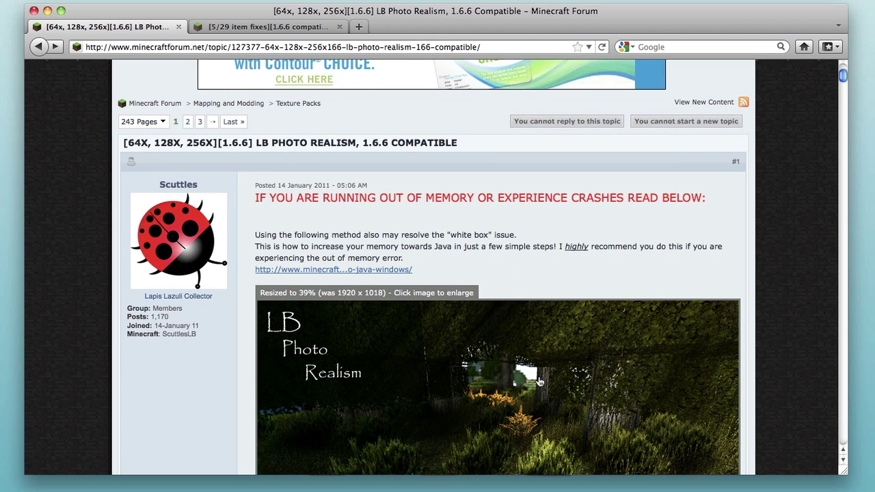
{"action": "scroll", "coordinate": [554, 367], "scroll_direction": "down", "scroll_amount": 5}
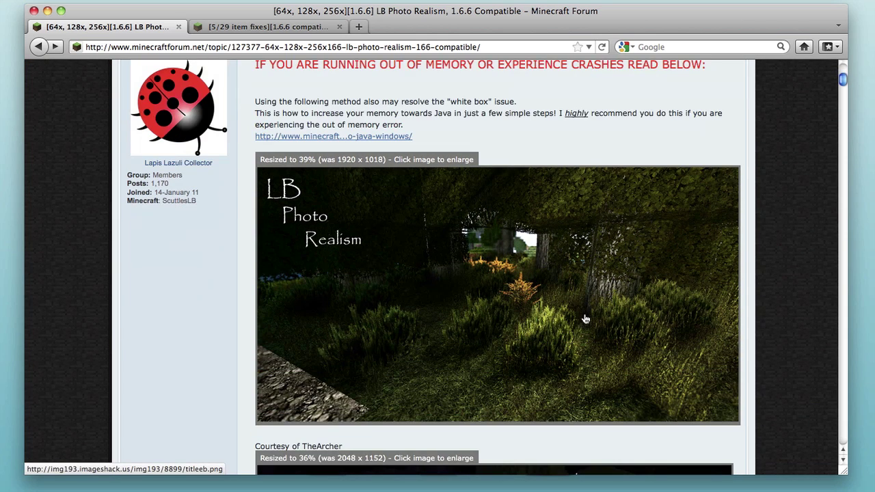
{"action": "scroll", "coordinate": [585, 311], "scroll_direction": "up", "scroll_amount": 8}
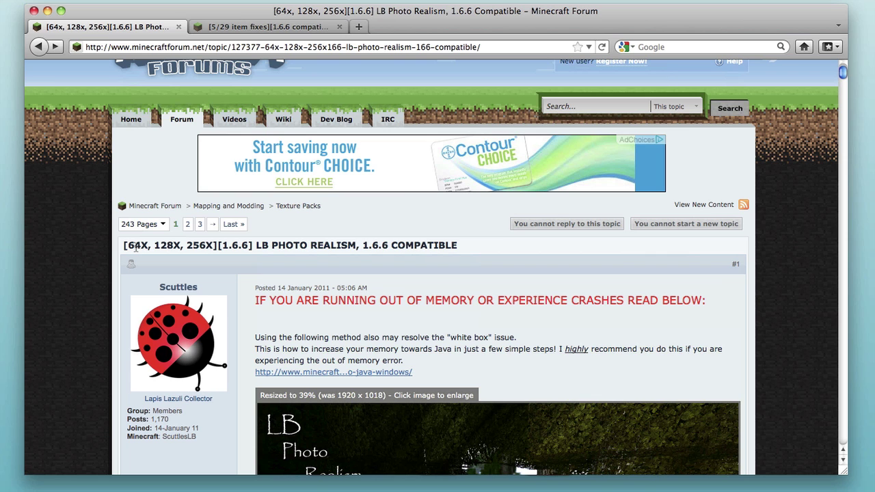
{"action": "scroll", "coordinate": [421, 338], "scroll_direction": "down", "scroll_amount": 10}
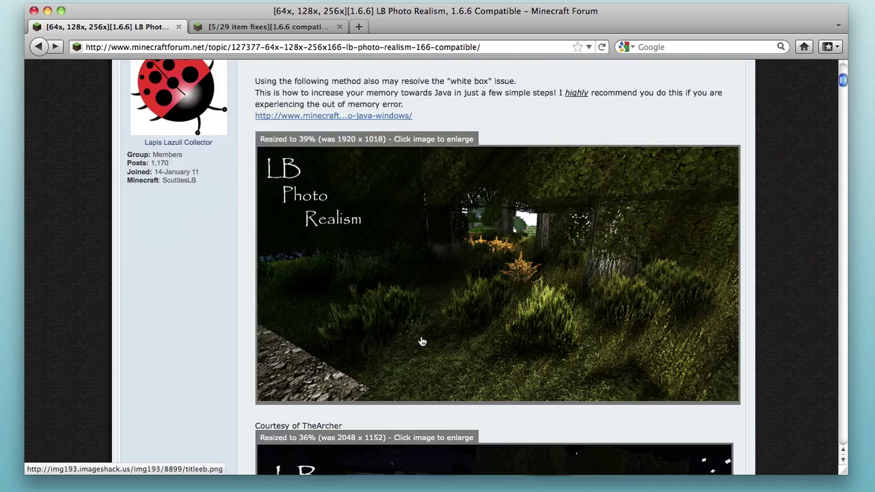
{"action": "scroll", "coordinate": [422, 341], "scroll_direction": "down", "scroll_amount": 10}
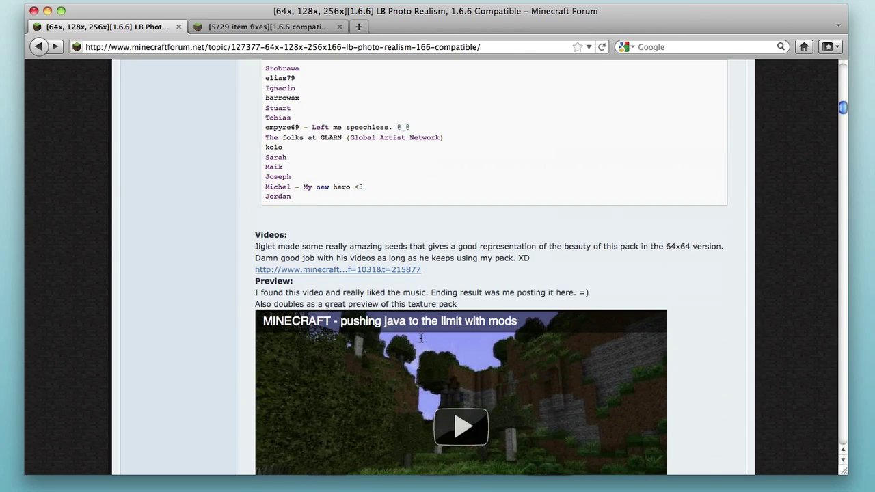
{"action": "scroll", "coordinate": [698, 342], "scroll_direction": "down", "scroll_amount": 20}
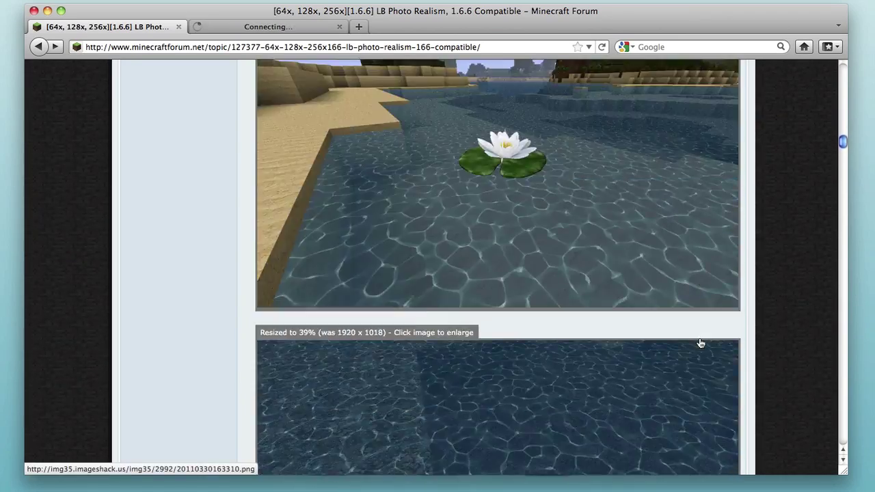
{"action": "scroll", "coordinate": [700, 341], "scroll_direction": "down", "scroll_amount": 12}
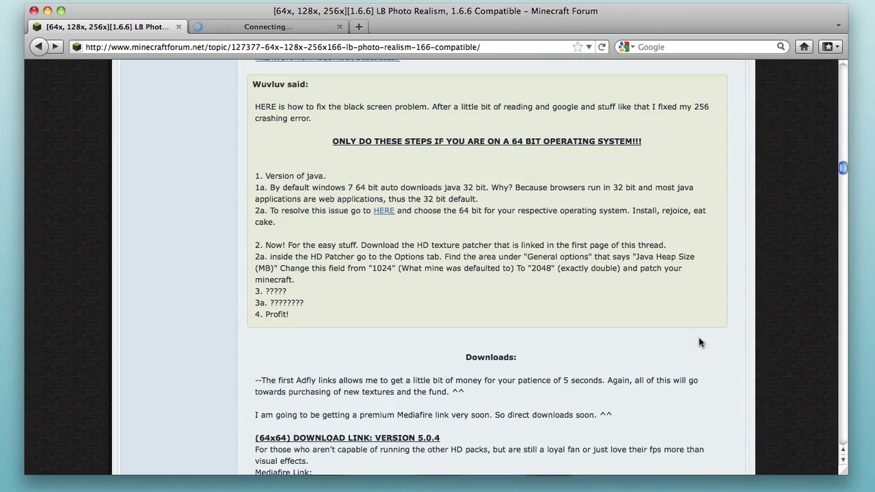
{"action": "scroll", "coordinate": [536, 329], "scroll_direction": "down", "scroll_amount": 7}
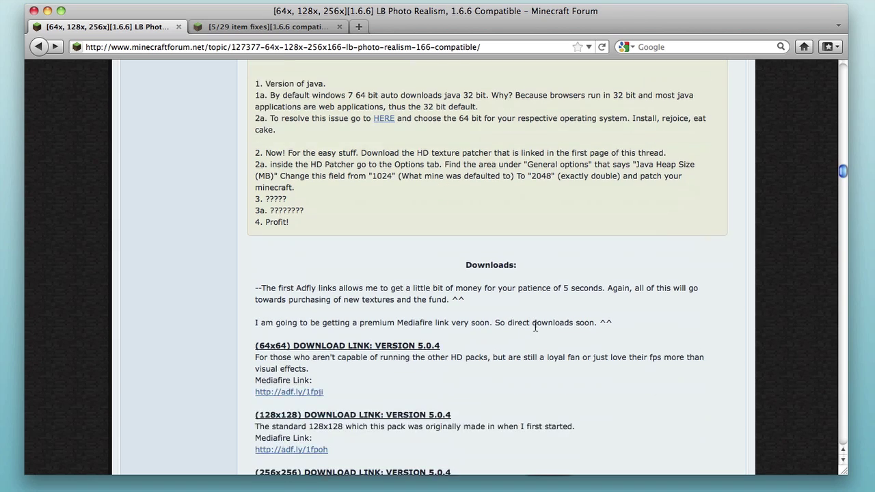
{"action": "scroll", "coordinate": [535, 329], "scroll_direction": "down", "scroll_amount": 1}
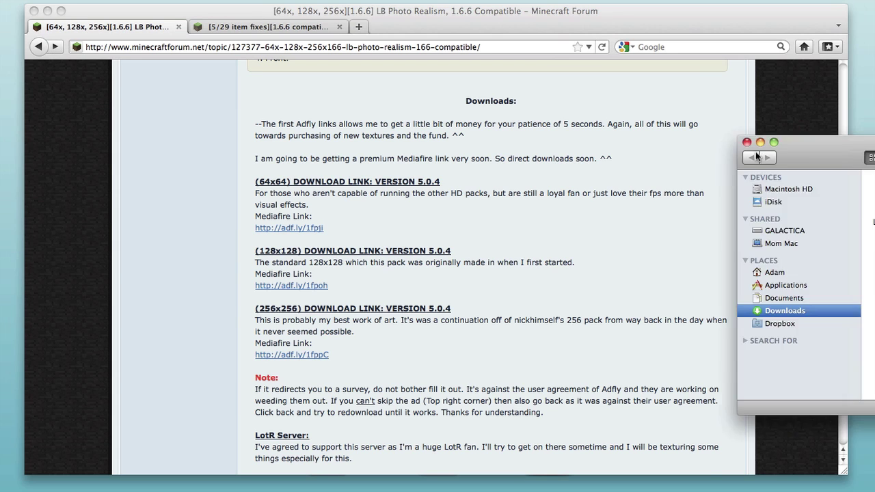
Move the unzipped LB Photo Realism folder in Downloads to the Trash.
{"action": "left_click_drag", "start_coordinate": [702, 158], "coordinate": [468, 63]}
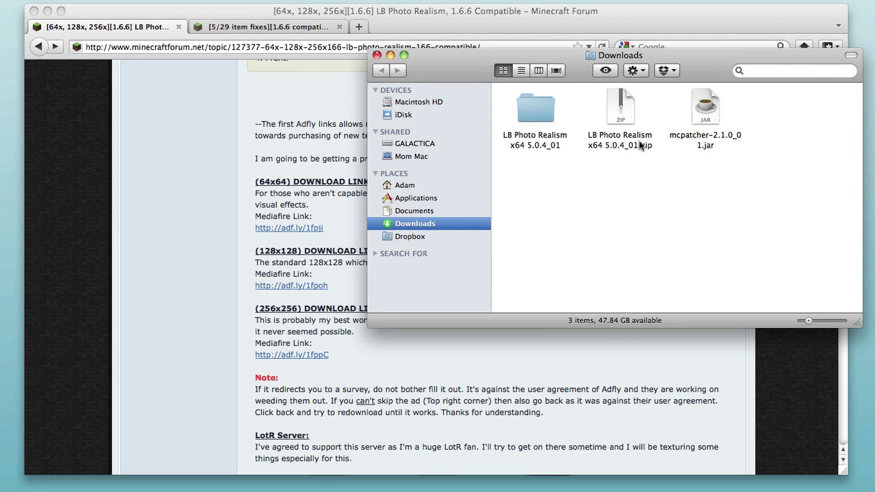
{"action": "left_click", "coordinate": [545, 114]}
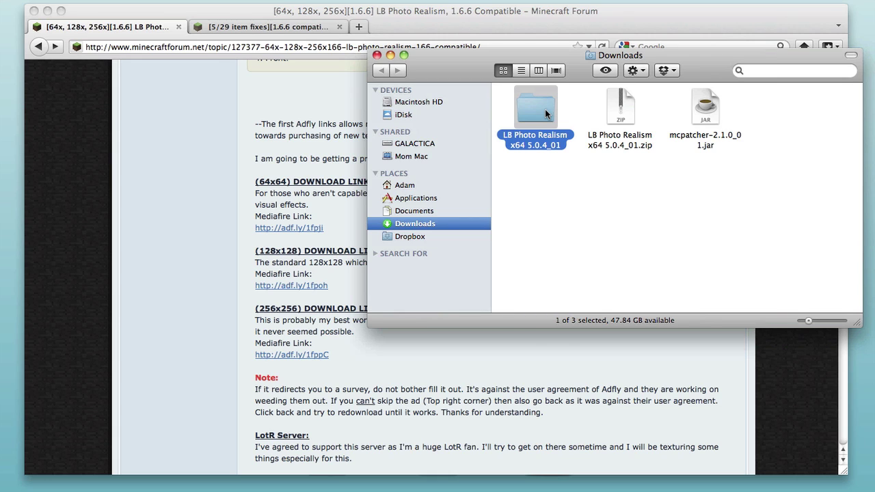
{"action": "key", "text": "super+BackSpace"}
Close the Downloads window and return to the Firefox window.
{"action": "left_click_drag", "start_coordinate": [621, 122], "coordinate": [560, 129]}
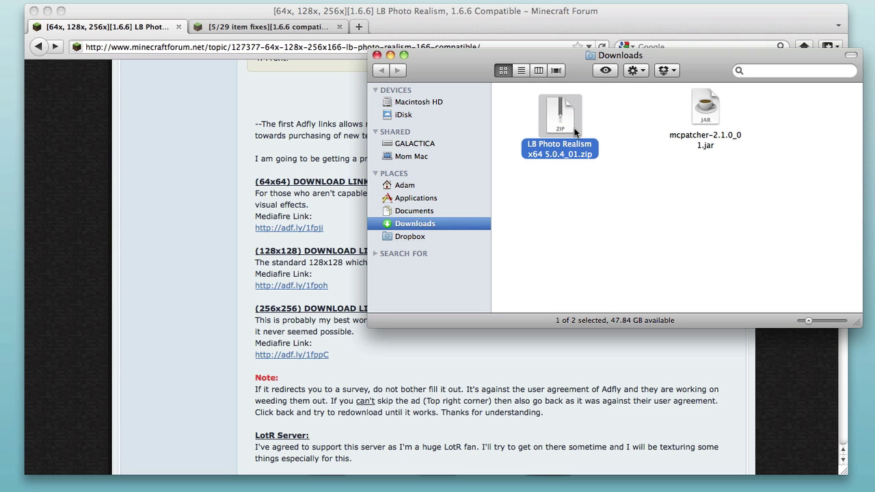
{"action": "key", "text": "super+w"}
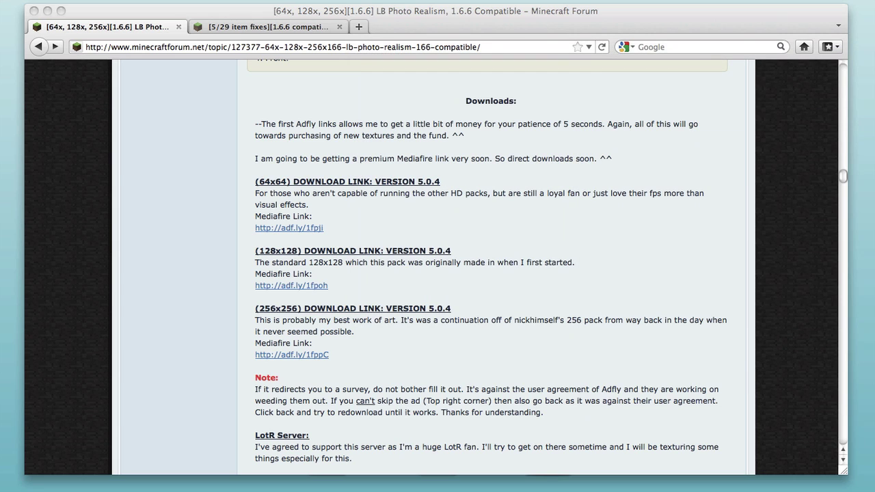
{"action": "left_click", "coordinate": [603, 285]}
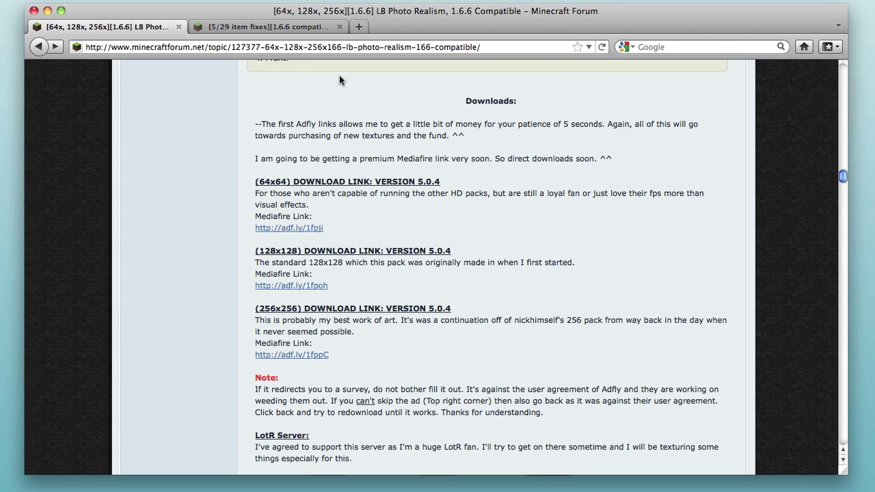
Switch to the MCPatcher HD fix 2.1.0_01 tab and scroll to its github and dropbox download links.
{"action": "left_click", "coordinate": [271, 28]}
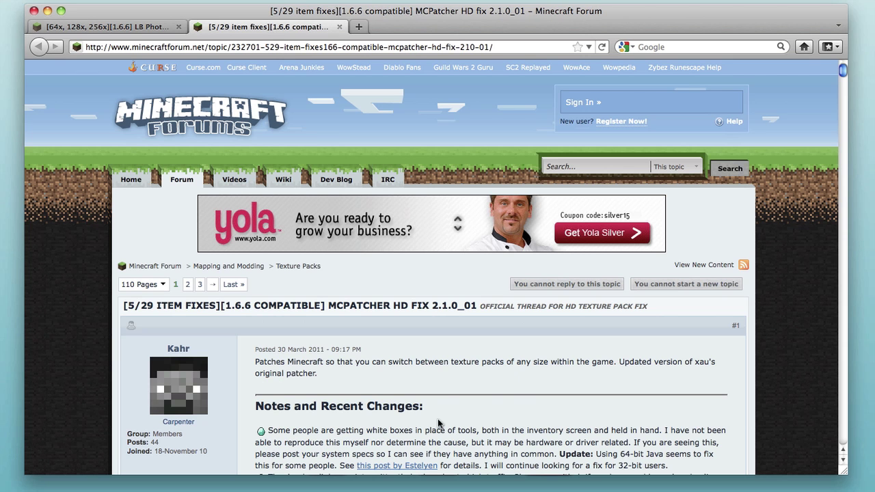
{"action": "scroll", "coordinate": [441, 396], "scroll_direction": "down", "scroll_amount": 4}
{"action": "scroll", "coordinate": [461, 309], "scroll_direction": "down", "scroll_amount": 1}
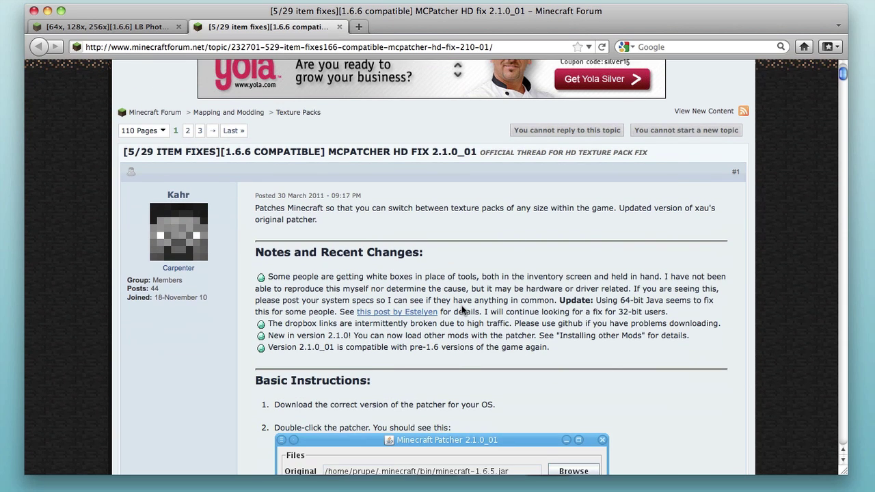
{"action": "scroll", "coordinate": [462, 305], "scroll_direction": "down", "scroll_amount": 2}
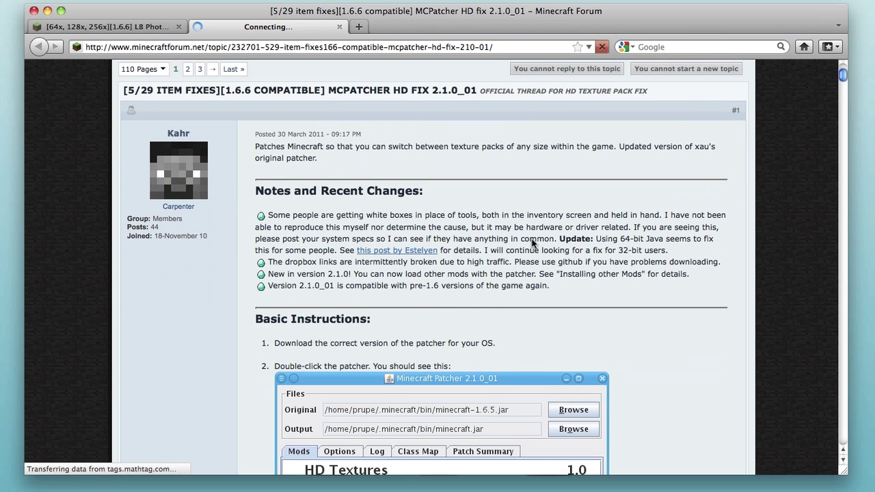
{"action": "scroll", "coordinate": [478, 275], "scroll_direction": "down", "scroll_amount": 6}
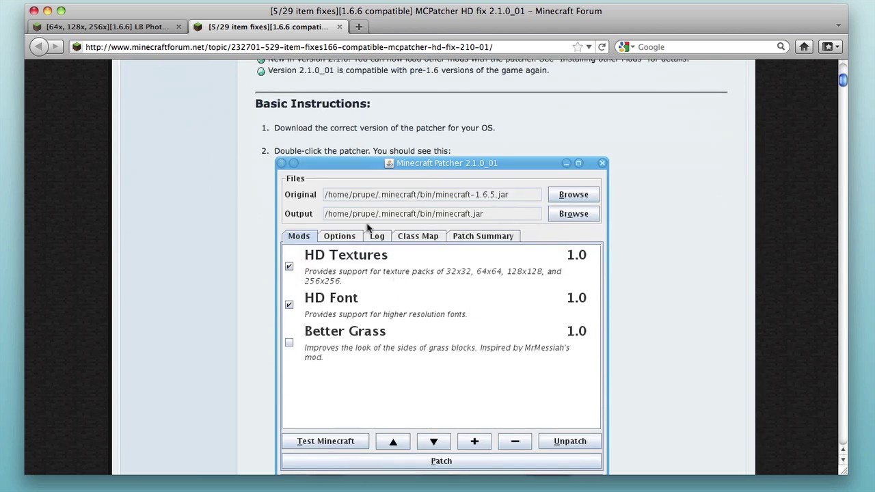
{"action": "scroll", "coordinate": [411, 219], "scroll_direction": "up", "scroll_amount": 13}
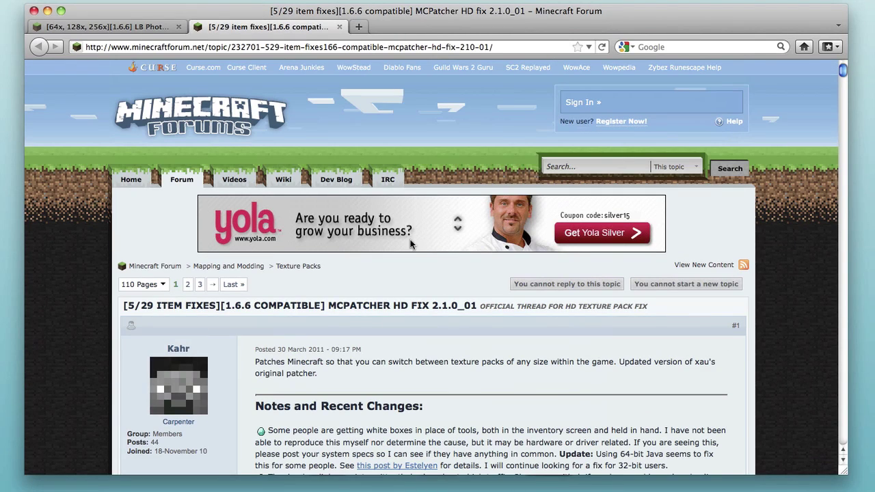
{"action": "scroll", "coordinate": [427, 291], "scroll_direction": "down", "scroll_amount": 6}
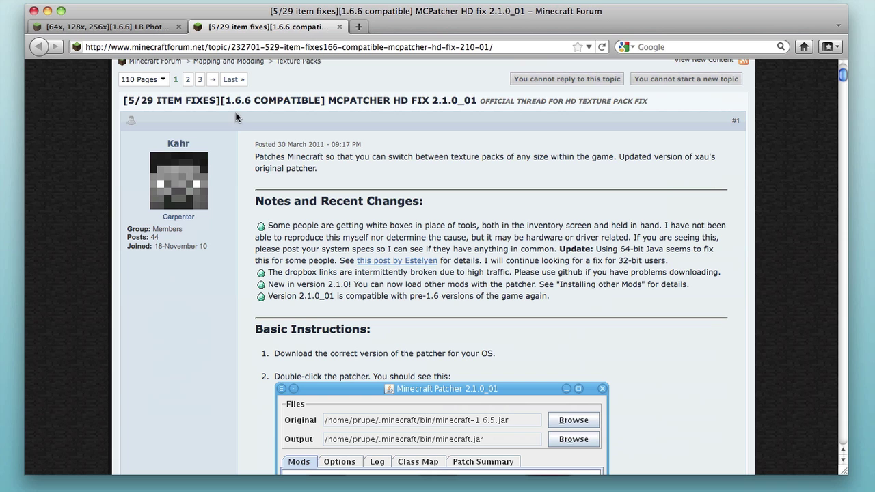
{"action": "scroll", "coordinate": [415, 245], "scroll_direction": "down", "scroll_amount": 15}
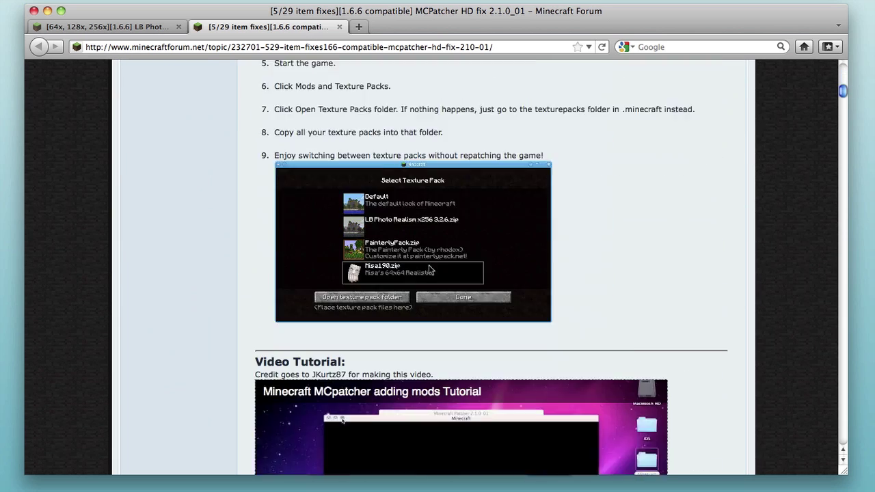
{"action": "scroll", "coordinate": [430, 270], "scroll_direction": "down", "scroll_amount": 10}
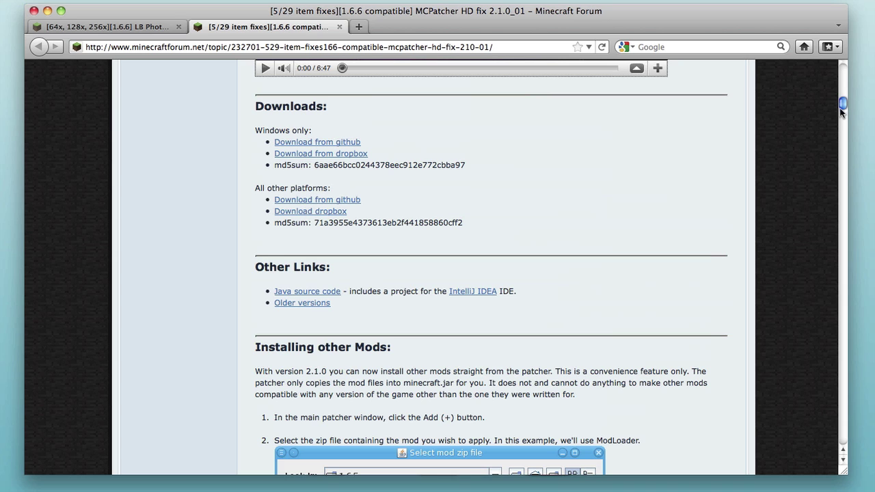
Launch mcpatcher-2.1.0_01.jar from the Downloads window to open Minecraft Patcher 2.1.0_01.
{"action": "left_click_drag", "start_coordinate": [410, 88], "coordinate": [413, 72]}
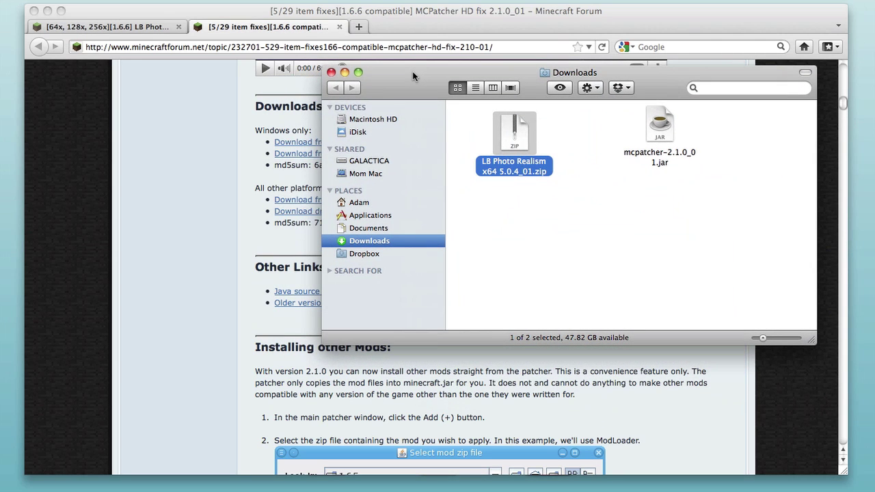
{"action": "left_click_drag", "start_coordinate": [661, 137], "coordinate": [607, 141]}
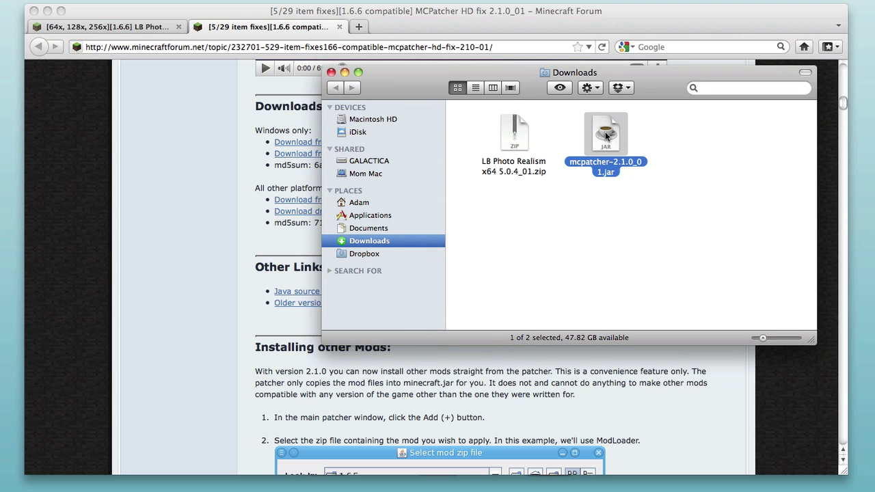
{"action": "double_click", "coordinate": [606, 137]}
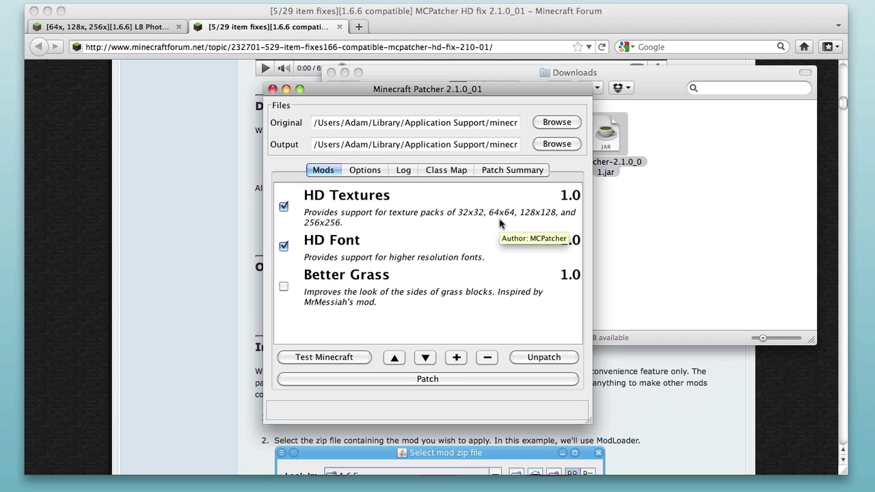
Patch Minecraft with HD Textures and HD Font checked, then close the finished patcher.
{"action": "left_click", "coordinate": [396, 379]}
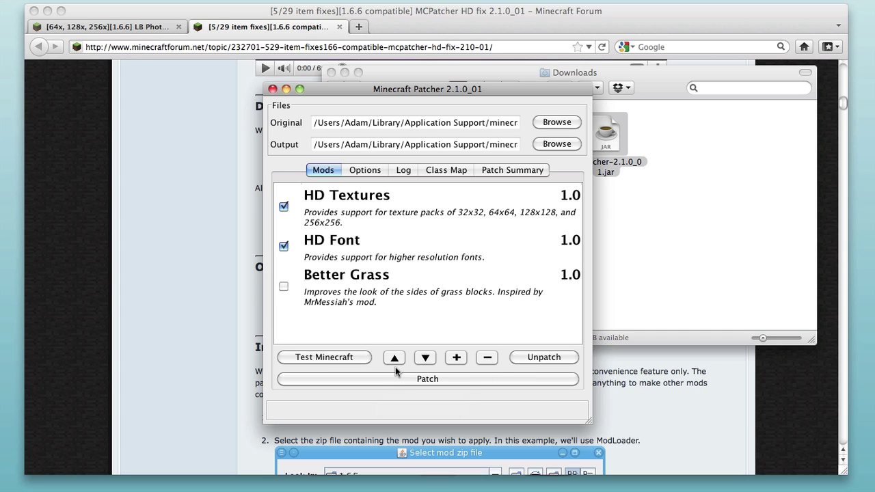
{"action": "left_click", "coordinate": [387, 381]}
{"action": "left_click", "coordinate": [273, 88]}
{"action": "left_click", "coordinate": [540, 231]}
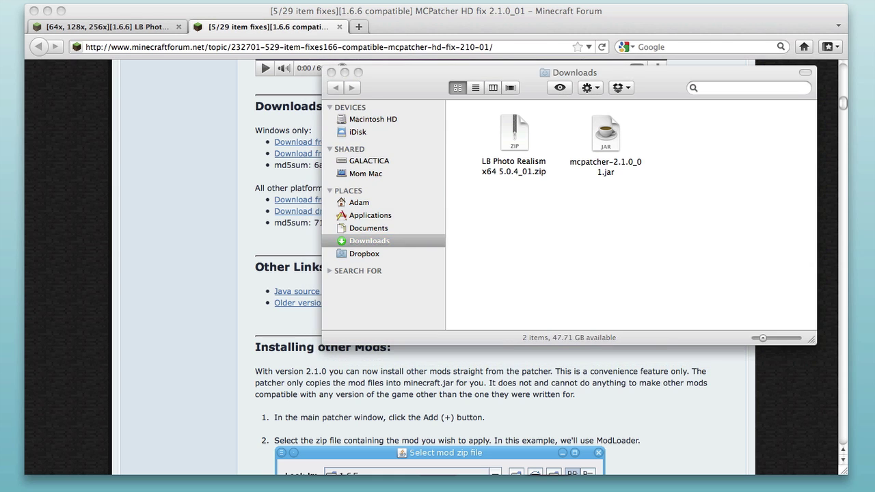
In a new Finder window, go to Library > Application Support and sort it by name.
{"action": "key", "text": "super+n"}
{"action": "left_click_drag", "start_coordinate": [704, 172], "coordinate": [273, 148]}
{"action": "double_click", "coordinate": [332, 283]}
{"action": "double_click", "coordinate": [344, 217]}
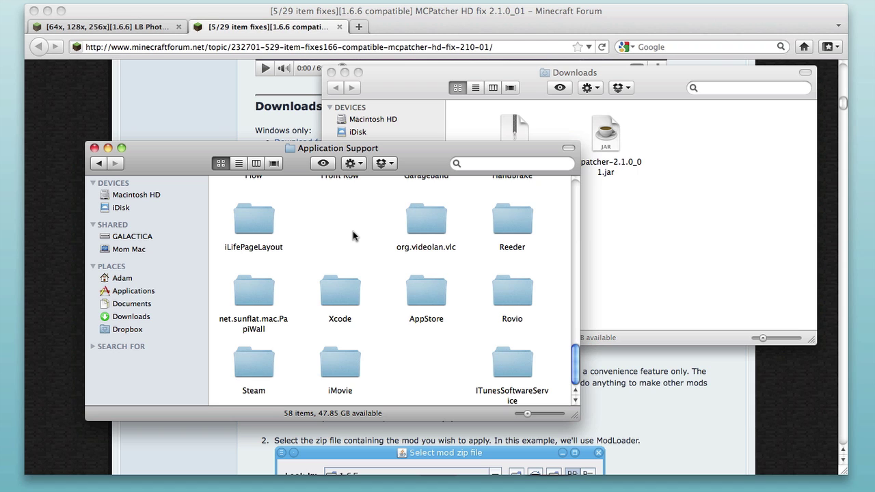
{"action": "right_click", "coordinate": [353, 232]}
{"action": "mouse_move", "coordinate": [404, 304]}
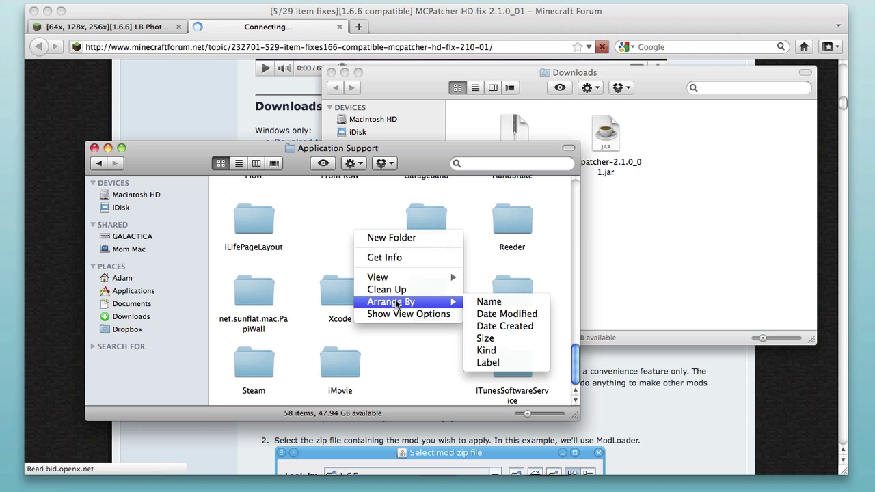
{"action": "left_click", "coordinate": [489, 302]}
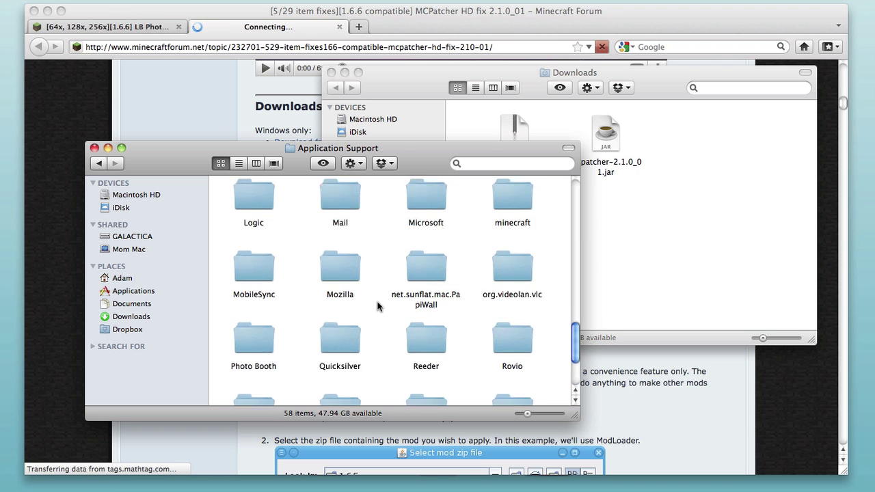
Open the minecraft folder and then its texturepacks folder.
{"action": "scroll", "coordinate": [377, 307], "scroll_direction": "up", "scroll_amount": 5}
{"action": "scroll", "coordinate": [376, 307], "scroll_direction": "down", "scroll_amount": 2}
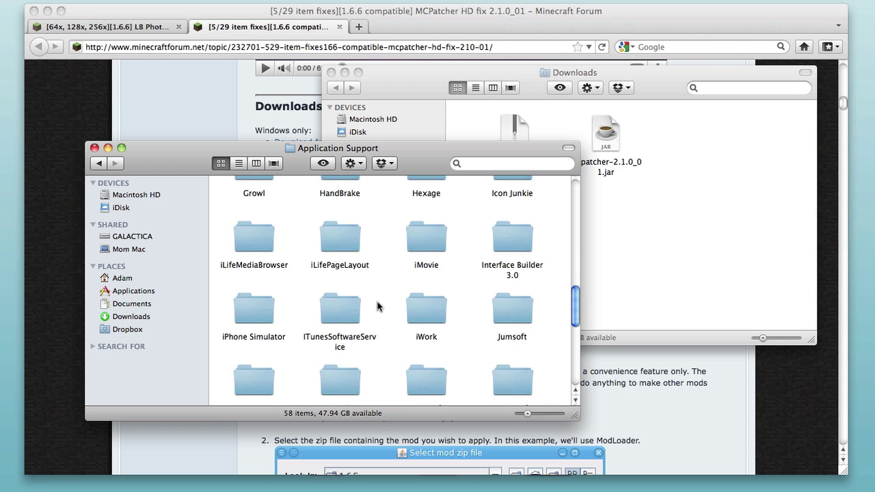
{"action": "scroll", "coordinate": [376, 307], "scroll_direction": "down", "scroll_amount": 5}
{"action": "scroll", "coordinate": [494, 237], "scroll_direction": "up", "scroll_amount": 5}
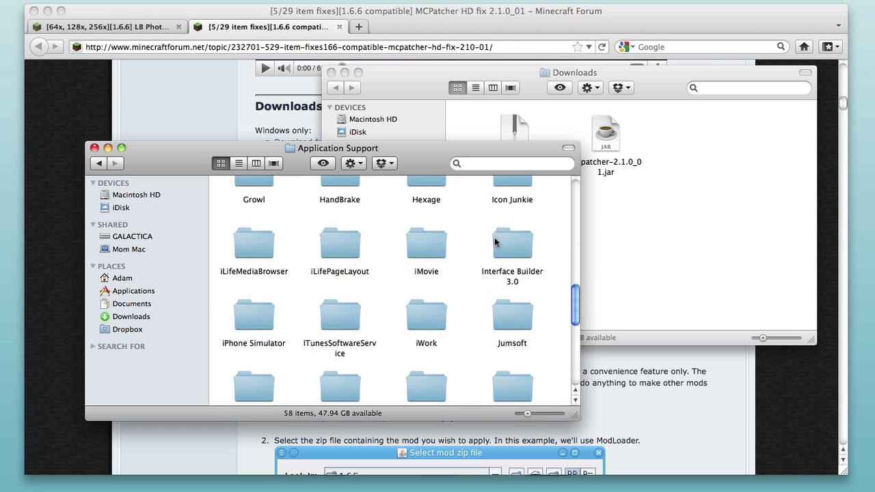
{"action": "scroll", "coordinate": [517, 305], "scroll_direction": "down", "scroll_amount": 4}
{"action": "double_click", "coordinate": [516, 272]}
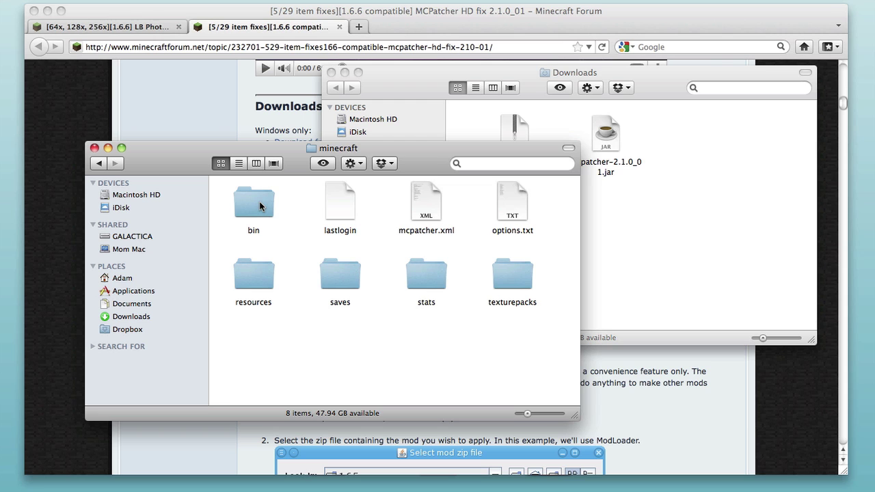
{"action": "double_click", "coordinate": [514, 281]}
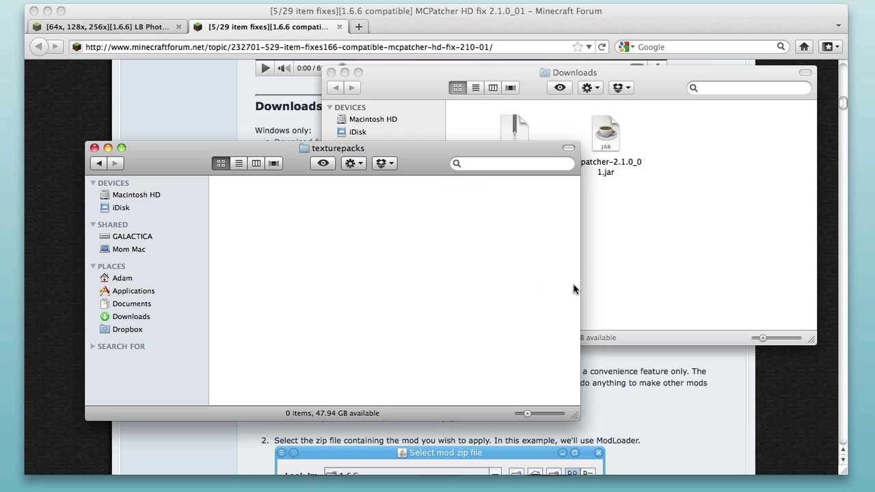
Drag the LB Photo Realism x64 5.0.4_01.zip from Downloads into texturepacks.
{"action": "left_click", "coordinate": [559, 130]}
{"action": "left_click_drag", "start_coordinate": [516, 137], "coordinate": [281, 247]}
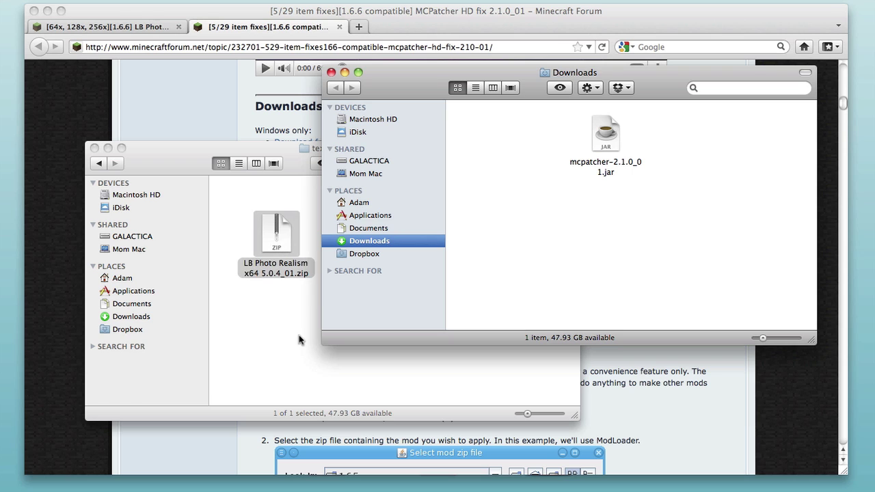
{"action": "left_click", "coordinate": [267, 310]}
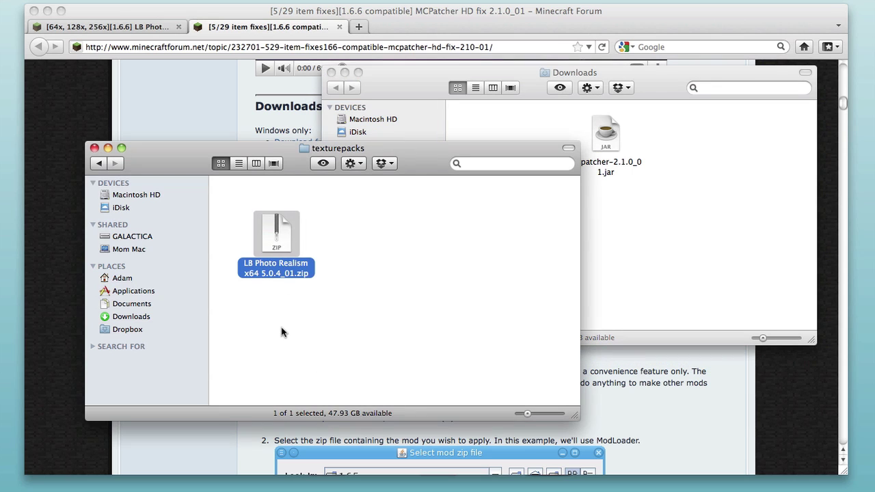
Go back to minecraft, open the bin folder, then back out to Application Support.
{"action": "left_click", "coordinate": [98, 163]}
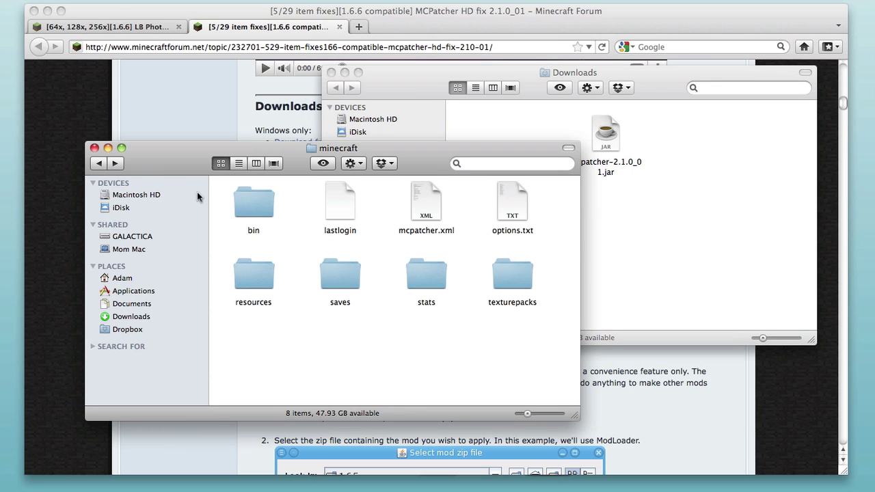
{"action": "double_click", "coordinate": [253, 207]}
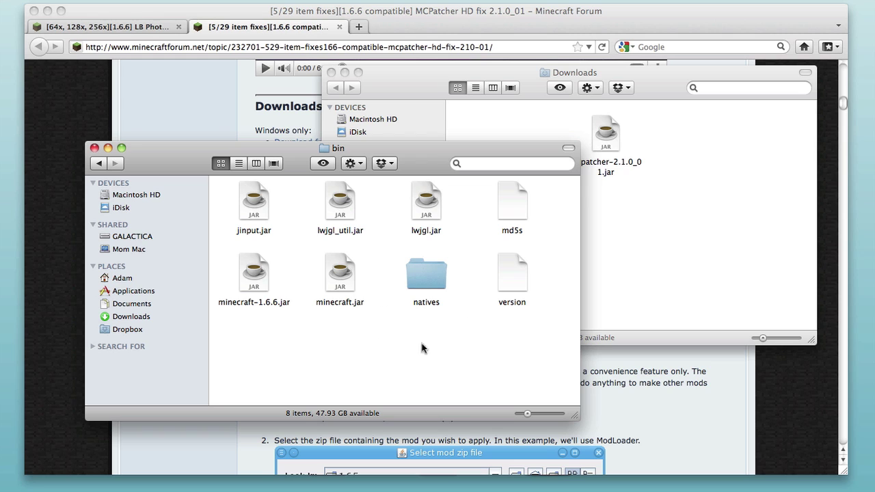
{"action": "left_click", "coordinate": [99, 163]}
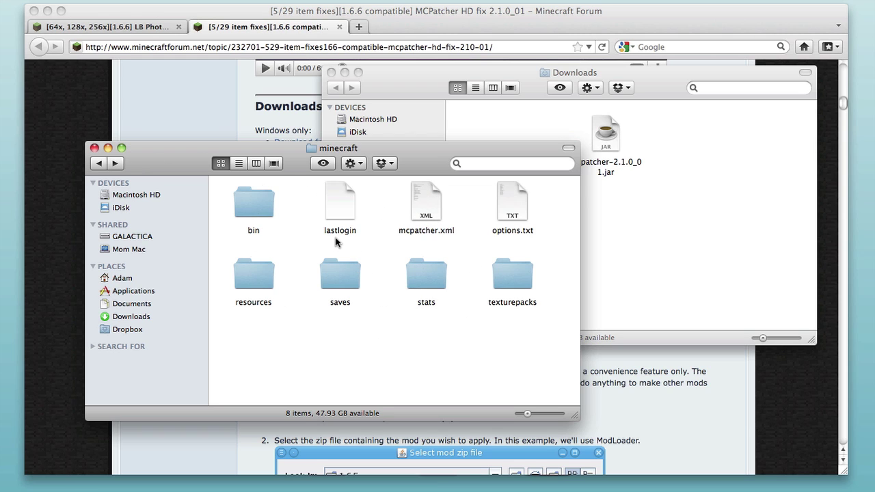
{"action": "left_click", "coordinate": [100, 165]}
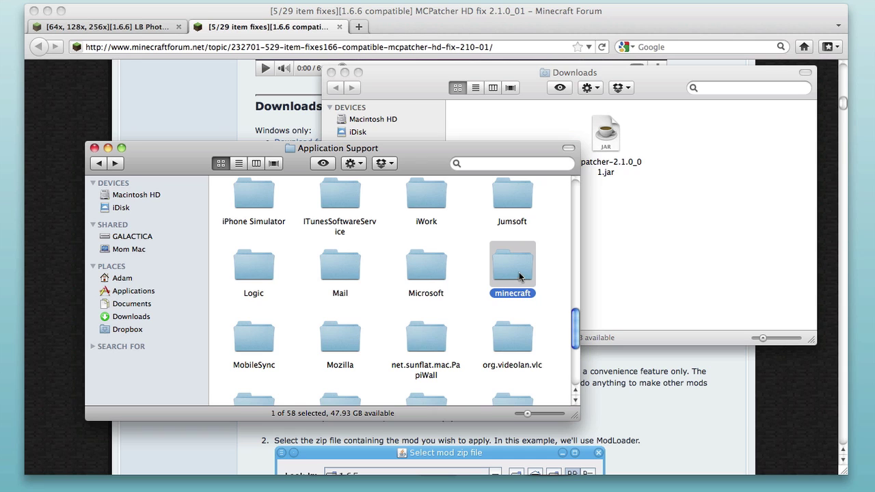
Open the minecraft folder from Application Support, go back, then reopen it and enter bin.
{"action": "left_click_drag", "start_coordinate": [519, 272], "coordinate": [517, 275]}
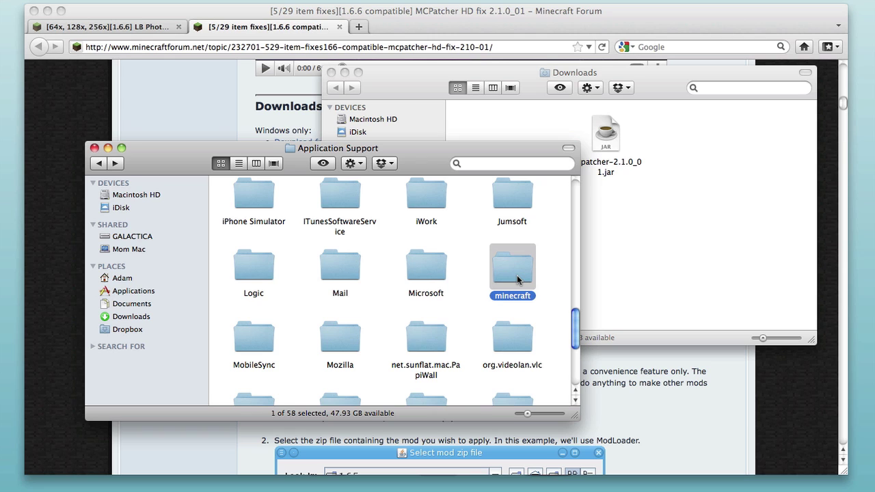
{"action": "double_click", "coordinate": [517, 275]}
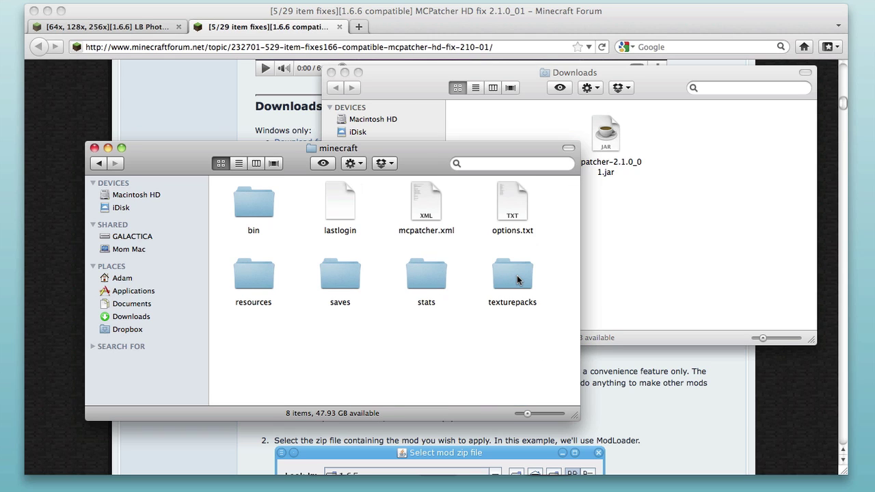
{"action": "left_click", "coordinate": [101, 162]}
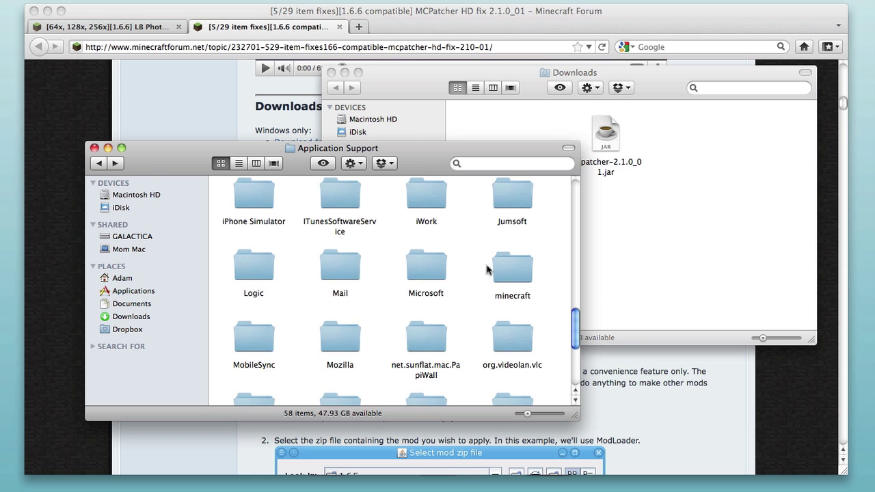
{"action": "left_click", "coordinate": [523, 265]}
{"action": "left_click_drag", "start_coordinate": [523, 266], "coordinate": [522, 262]}
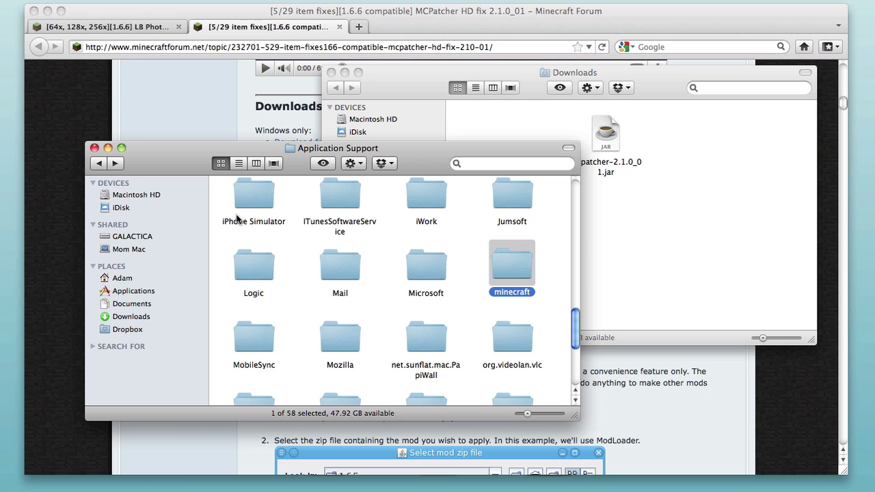
{"action": "double_click", "coordinate": [522, 263]}
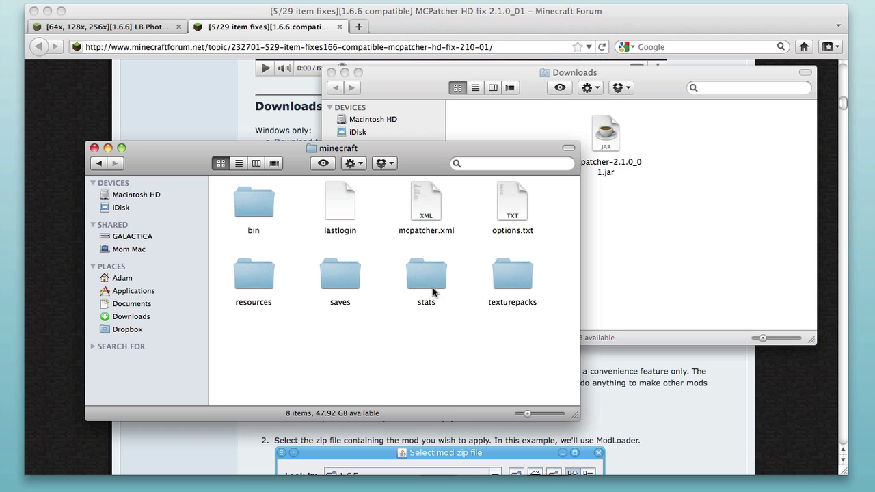
{"action": "double_click", "coordinate": [247, 206]}
Back out from bin to the home folder, then reopen Library > Application Support > minecraft.
{"action": "left_click", "coordinate": [99, 164]}
{"action": "left_click", "coordinate": [99, 164]}
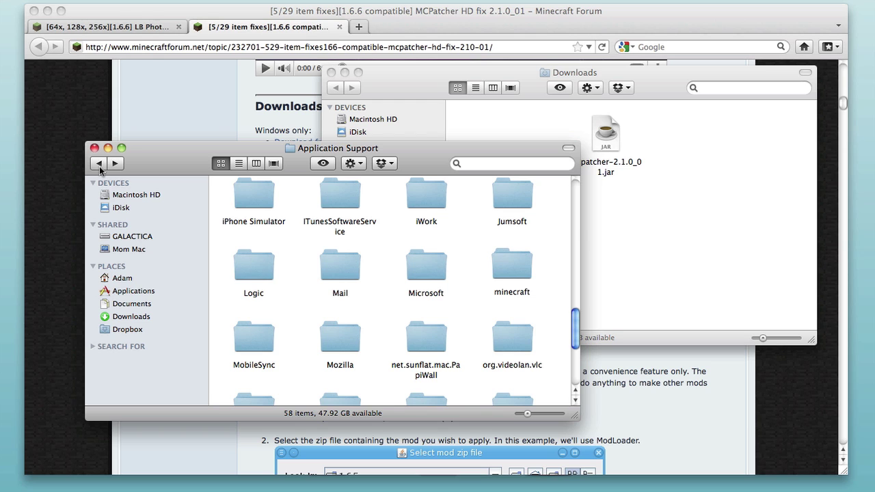
{"action": "left_click", "coordinate": [99, 164]}
{"action": "left_click", "coordinate": [99, 166]}
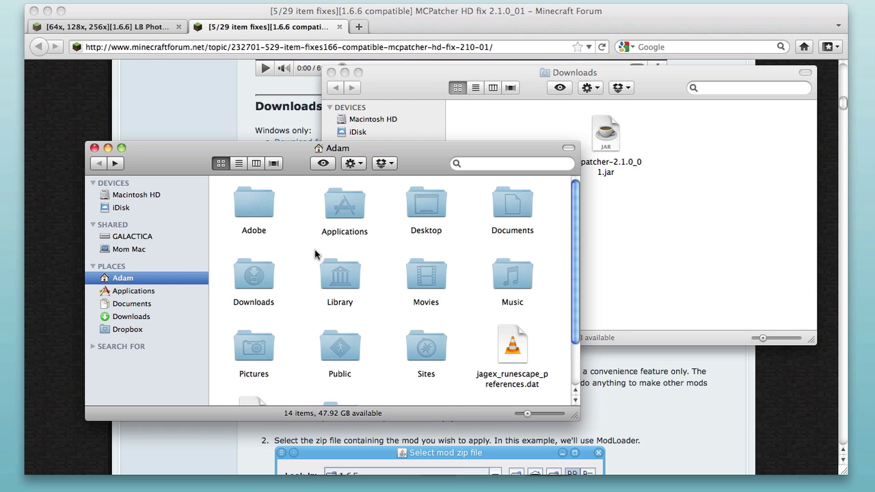
{"action": "double_click", "coordinate": [339, 281]}
{"action": "double_click", "coordinate": [337, 211]}
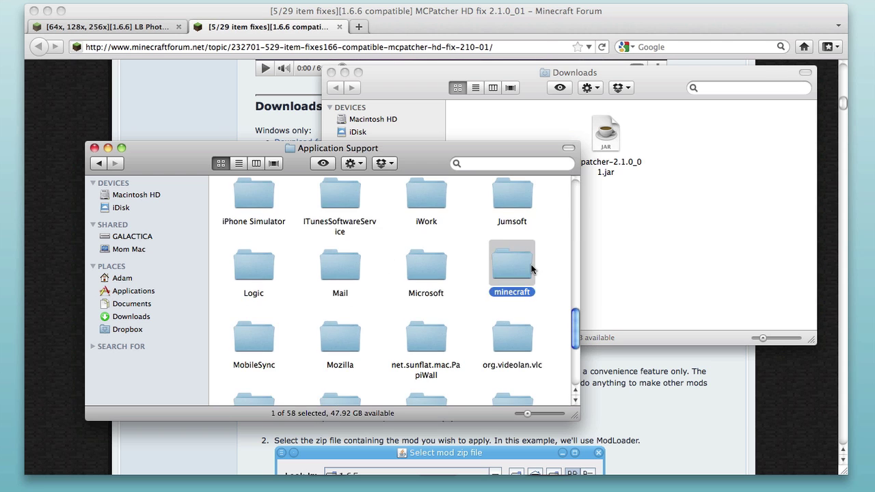
{"action": "double_click", "coordinate": [513, 272]}
Close the minecraft and Downloads Finder windows and the MCPatcher forum tab.
{"action": "left_click", "coordinate": [95, 148]}
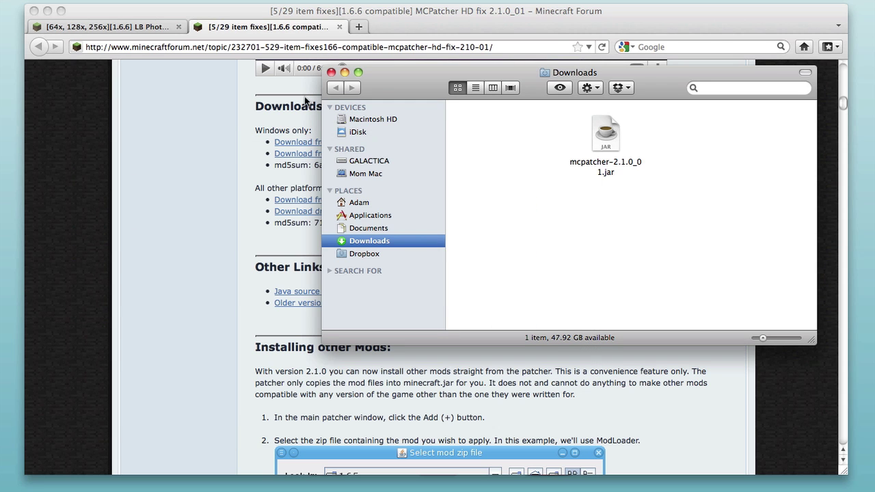
{"action": "left_click", "coordinate": [332, 73]}
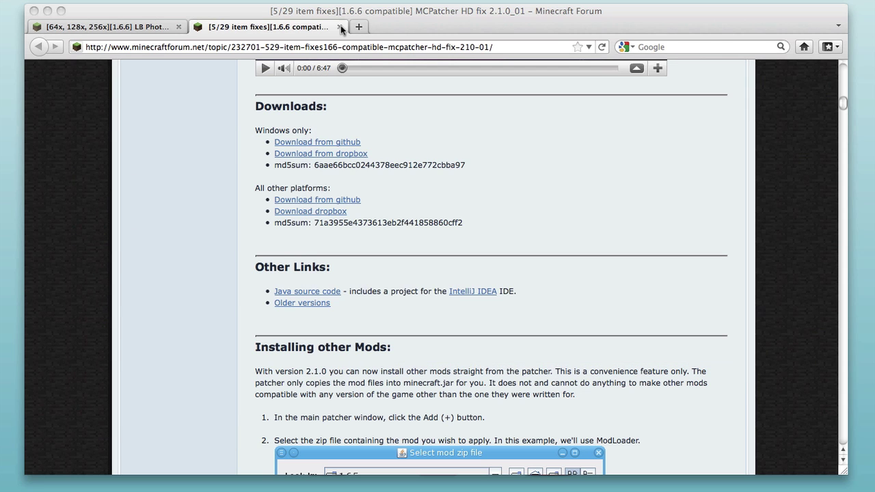
{"action": "left_click", "coordinate": [340, 26]}
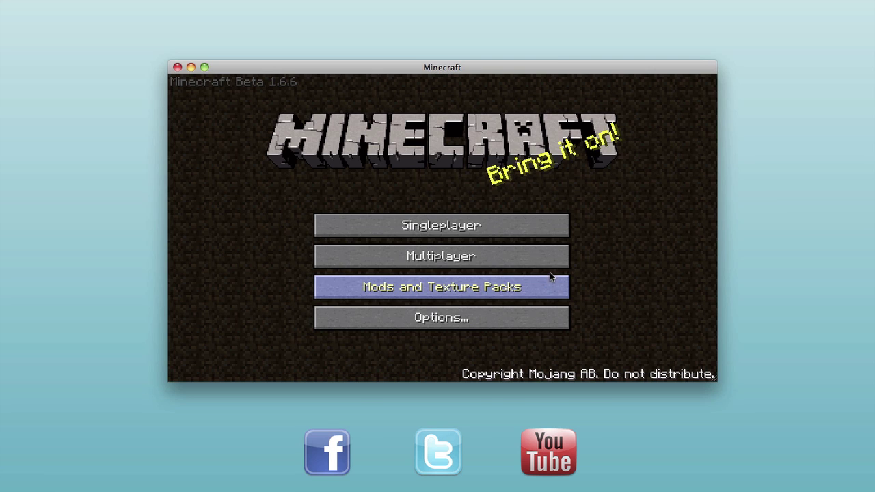
Select the LB Photo Realism x64 5.0.4_01.zip texture pack and confirm with Done.
{"action": "left_click", "coordinate": [453, 288]}
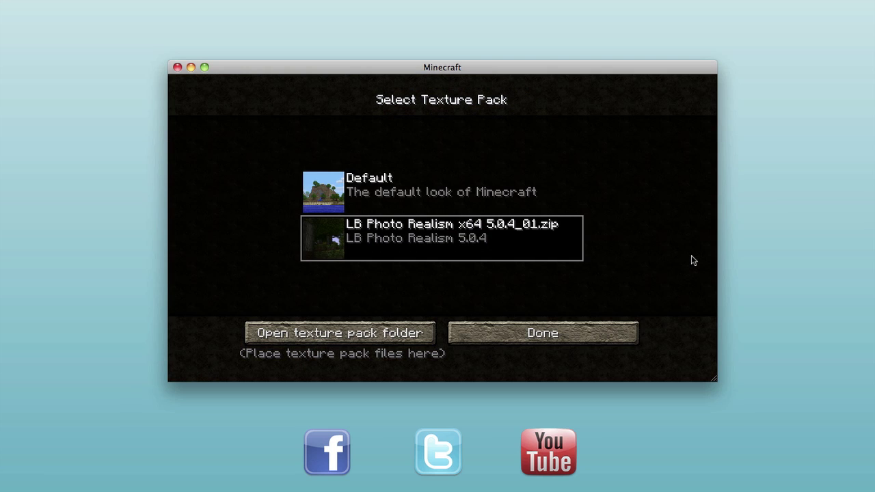
{"action": "left_click", "coordinate": [603, 333]}
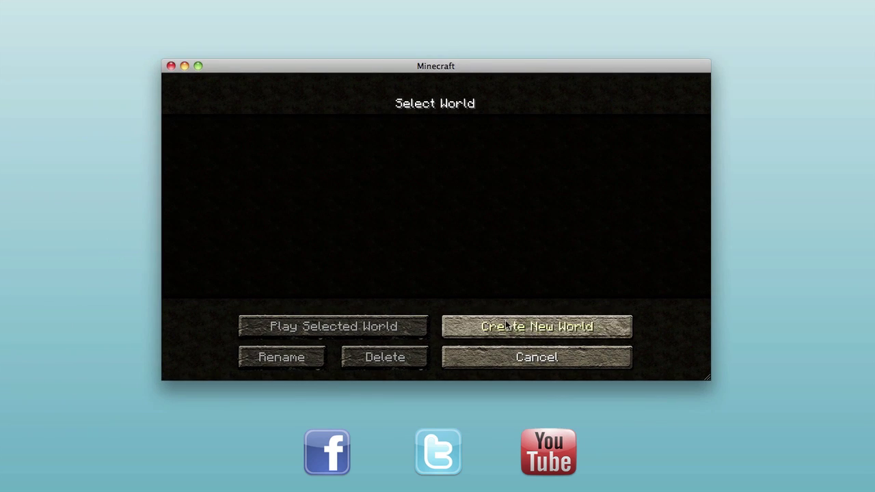
Create a new Minecraft world and maximise the game window to fill the screen.
{"action": "left_click", "coordinate": [510, 328]}
{"action": "left_click", "coordinate": [436, 303]}
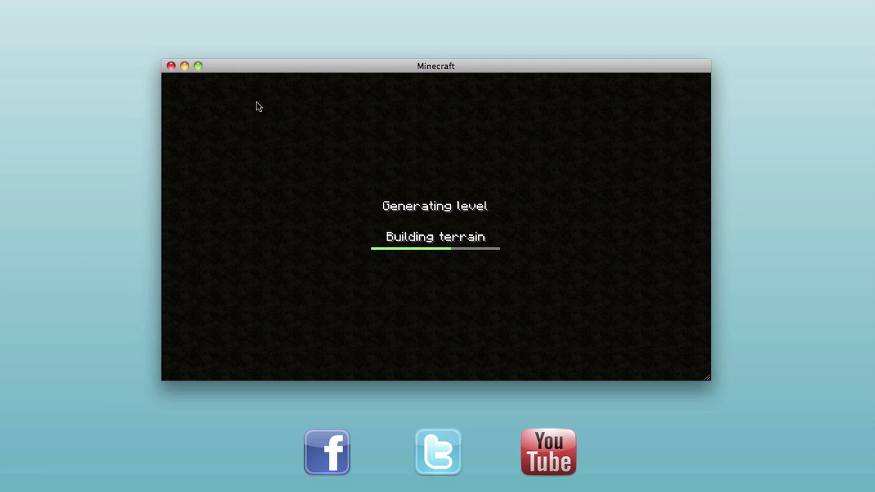
{"action": "left_click", "coordinate": [199, 66]}
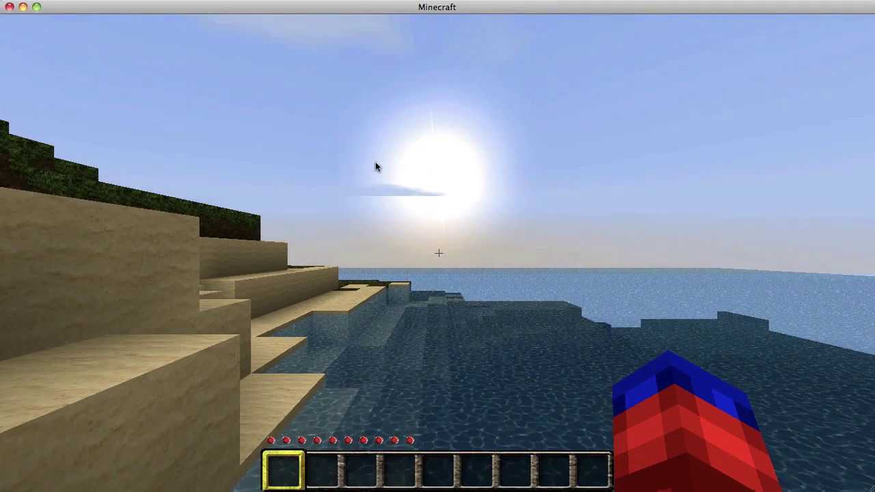
Walk up the sandy beach and climb onto the raised grass ledge.
{"action": "left_click", "coordinate": [375, 163]}
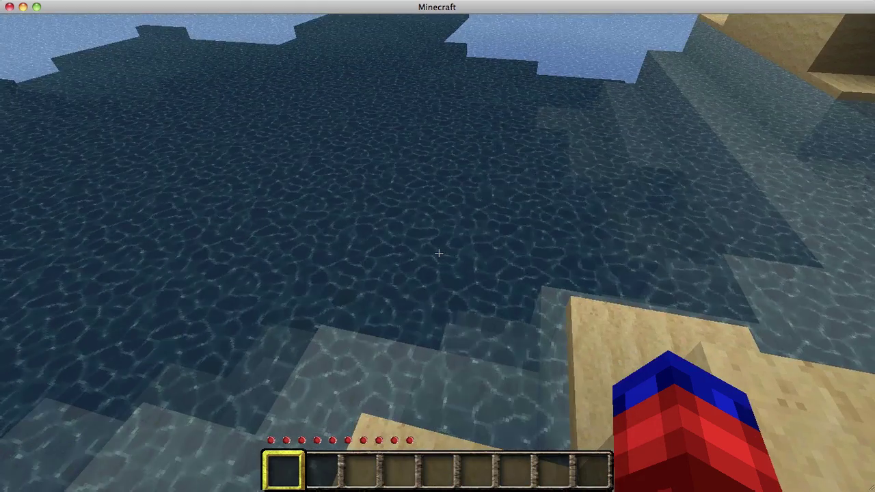
{"action": "key", "text": "w"}
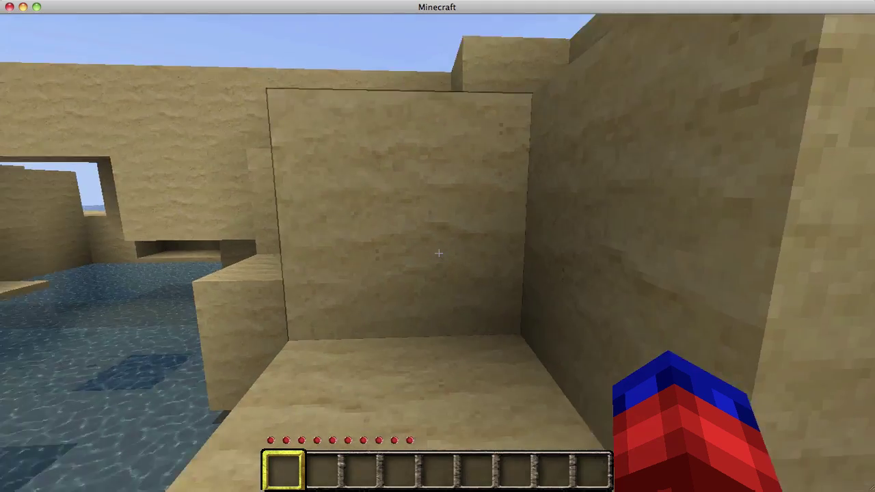
{"action": "key", "text": "w"}
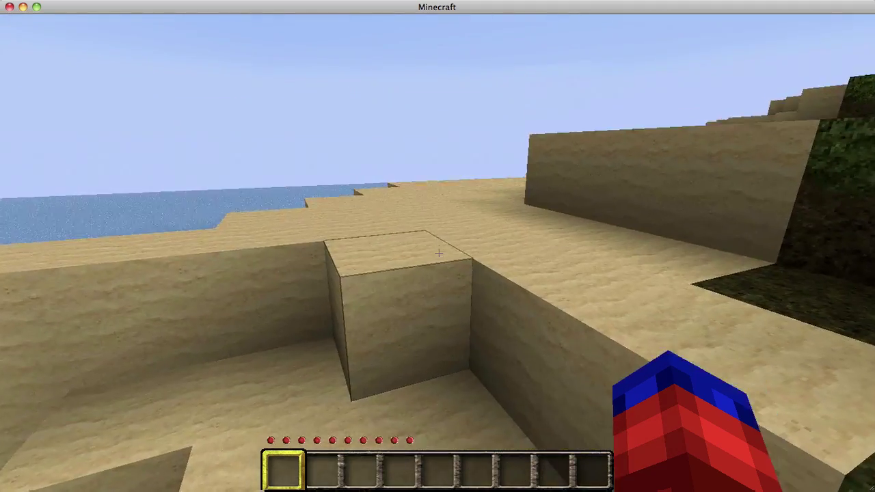
{"action": "key", "text": "space"}
{"action": "key", "text": "w"}
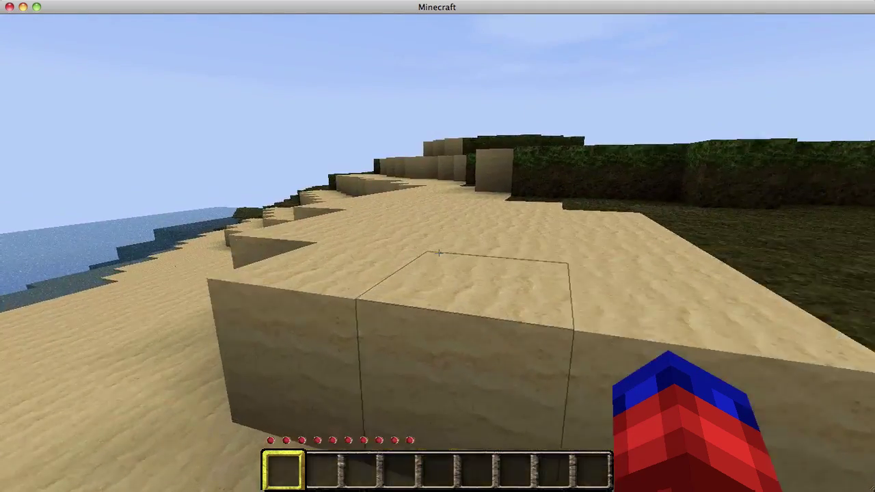
{"action": "key", "text": "w"}
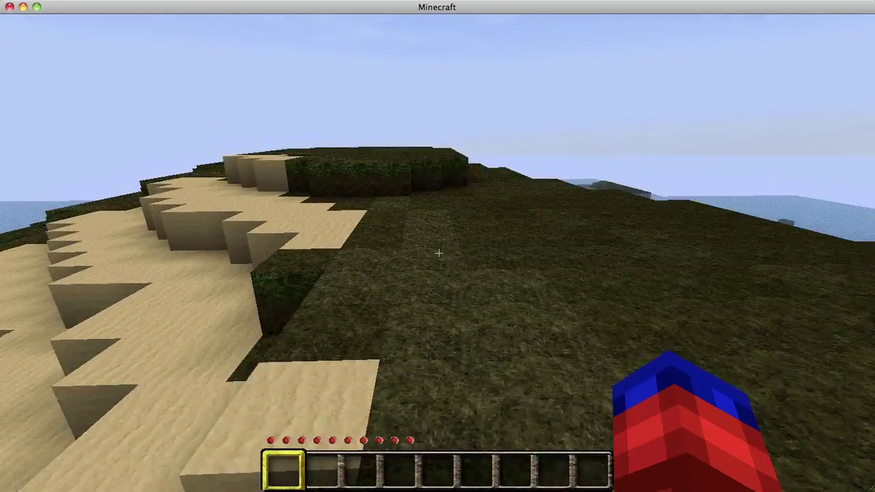
{"action": "key", "text": "w"}
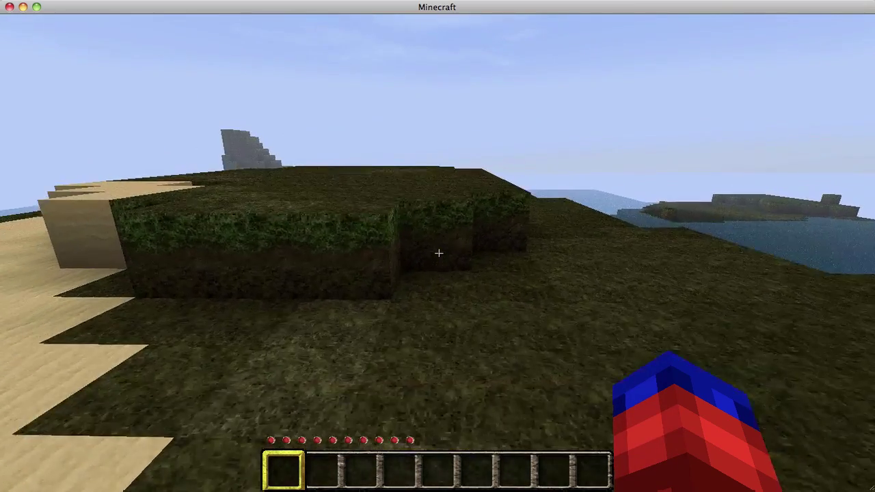
{"action": "key", "text": "w"}
{"action": "key", "text": "w"}
{"action": "key", "text": "space"}
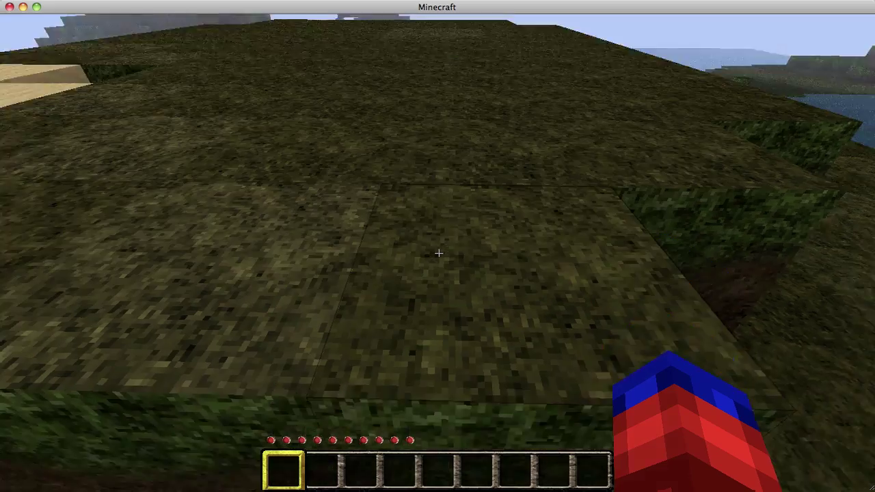
Mine the grass blocks ahead until nine dirt blocks are in the hotbar.
{"action": "left_click", "coordinate": [438, 253]}
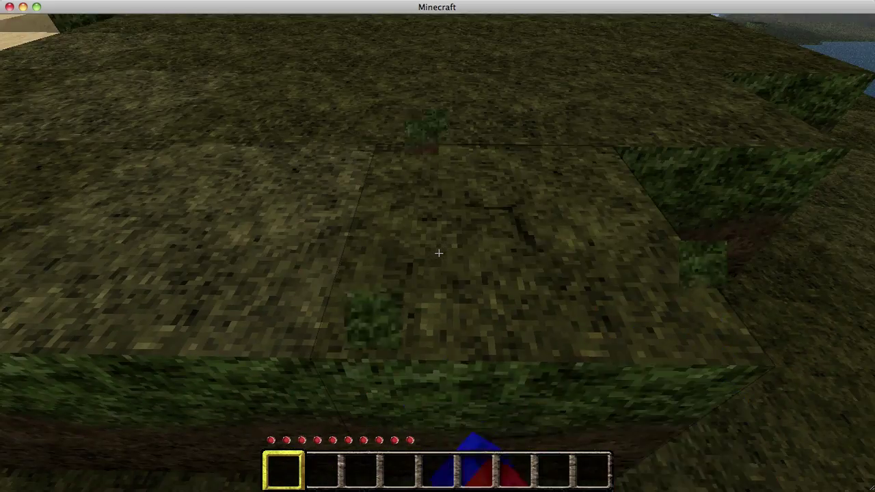
{"action": "left_click", "coordinate": [438, 253]}
{"action": "left_click", "coordinate": [438, 253]}
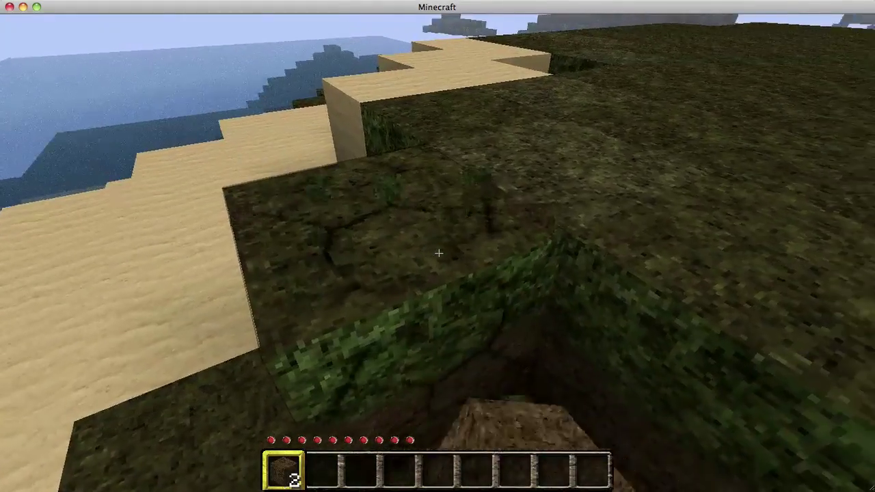
{"action": "left_click", "coordinate": [438, 253]}
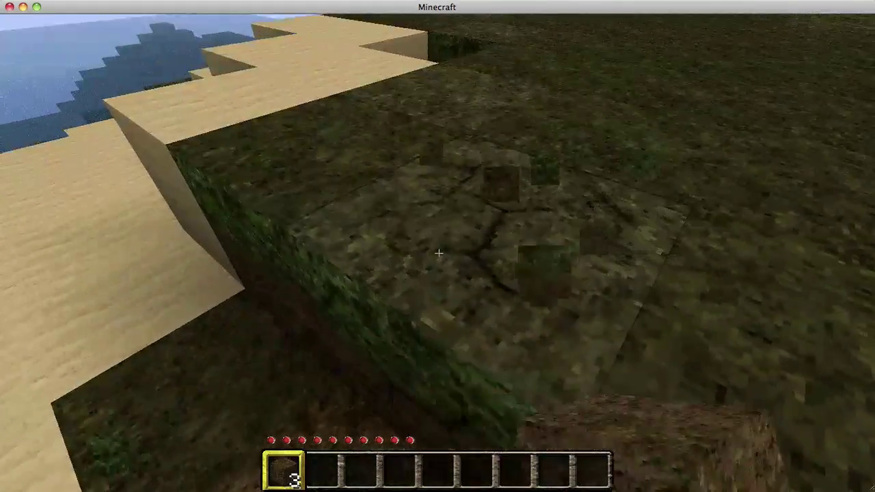
{"action": "left_click", "coordinate": [438, 253]}
{"action": "left_click", "coordinate": [438, 253]}
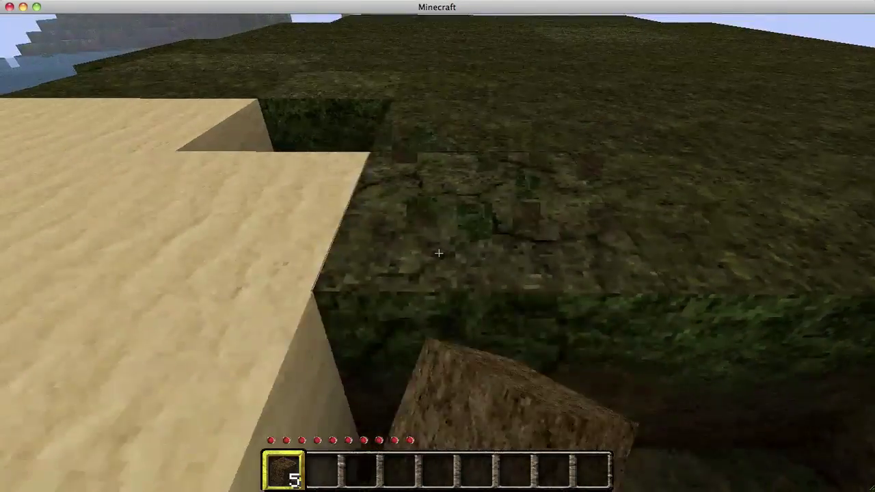
{"action": "left_click", "coordinate": [438, 253]}
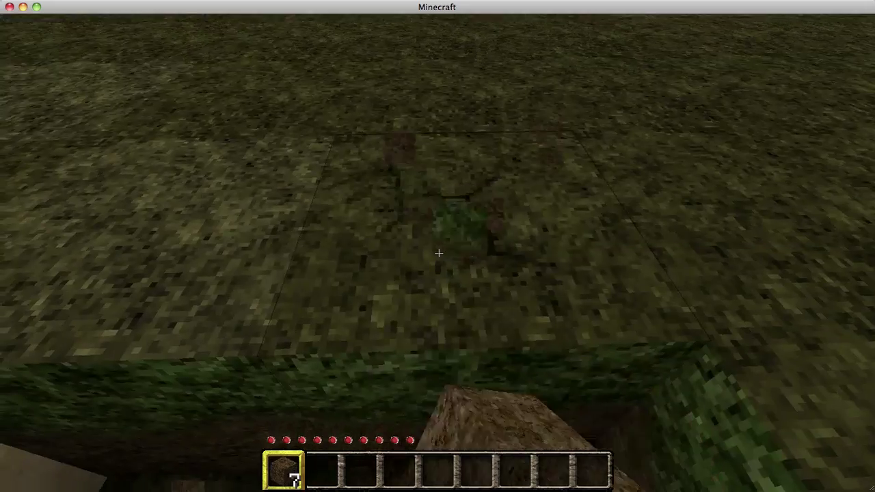
{"action": "left_click", "coordinate": [439, 253]}
{"action": "left_click", "coordinate": [438, 253]}
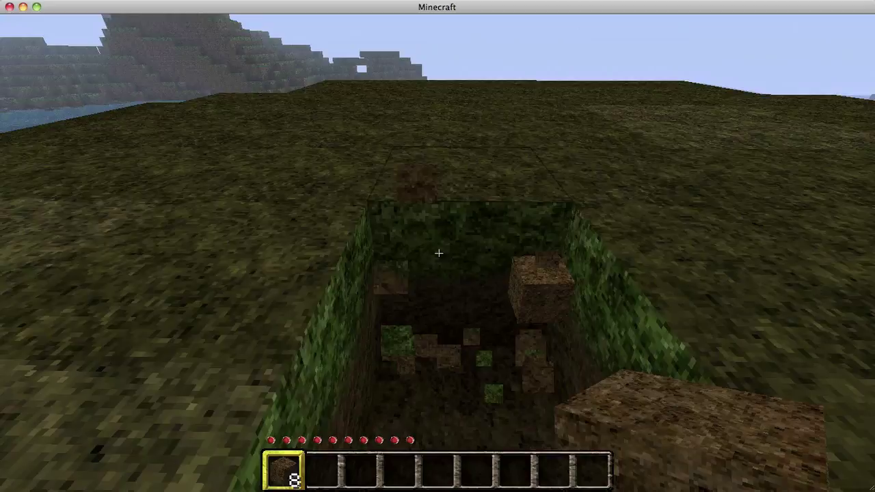
{"action": "left_click", "coordinate": [438, 253]}
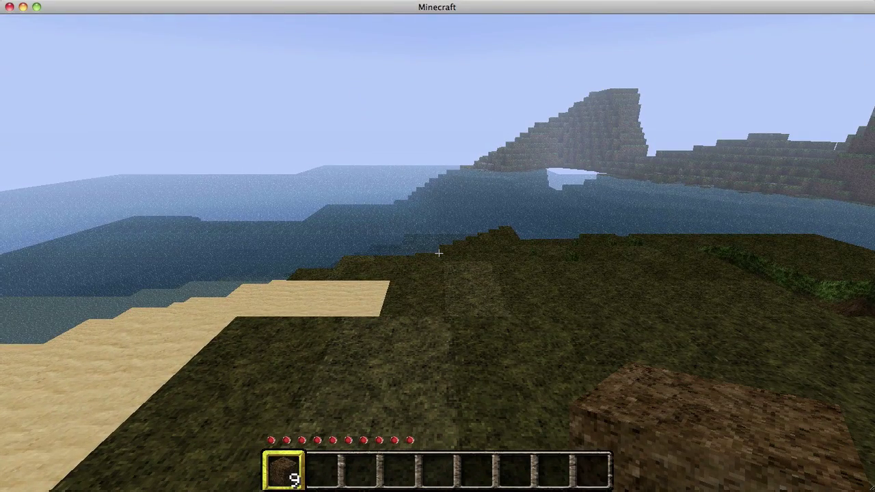
Pause the game and choose Save and Quit to Title.
{"action": "key", "text": "Escape"}
{"action": "left_click", "coordinate": [438, 288]}
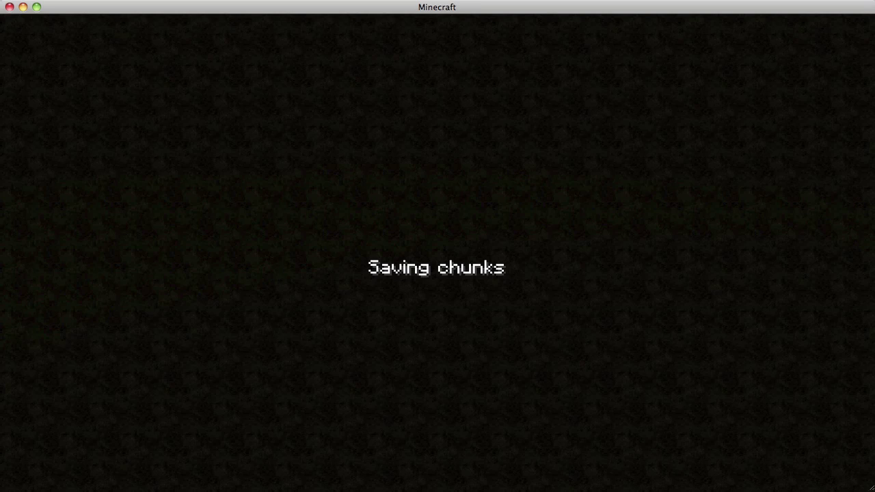